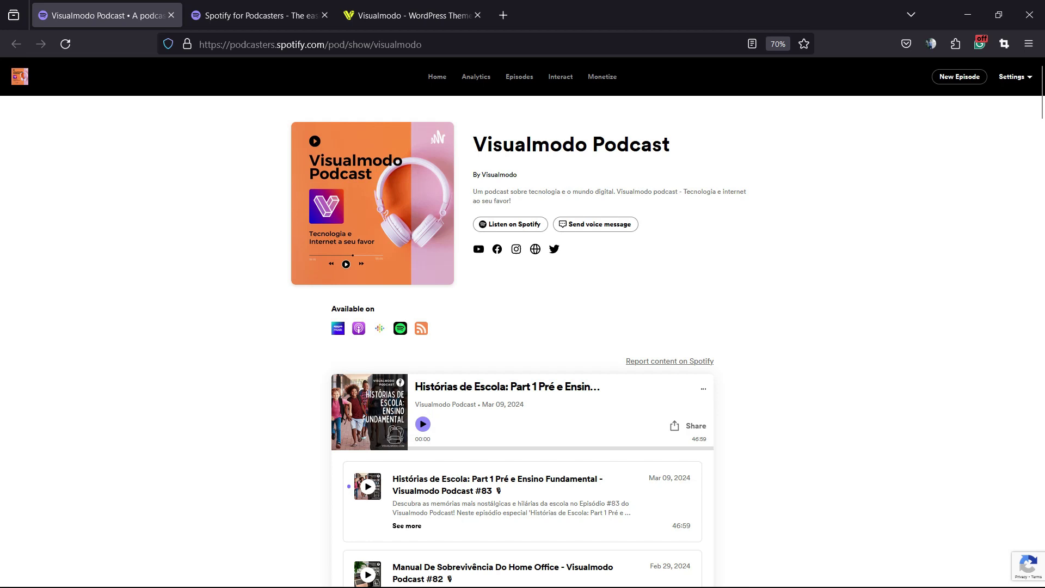
# Step: Reset the browser page zoom to normal size with Ctrl+0
pyautogui.hotkey('ctrl', '0')
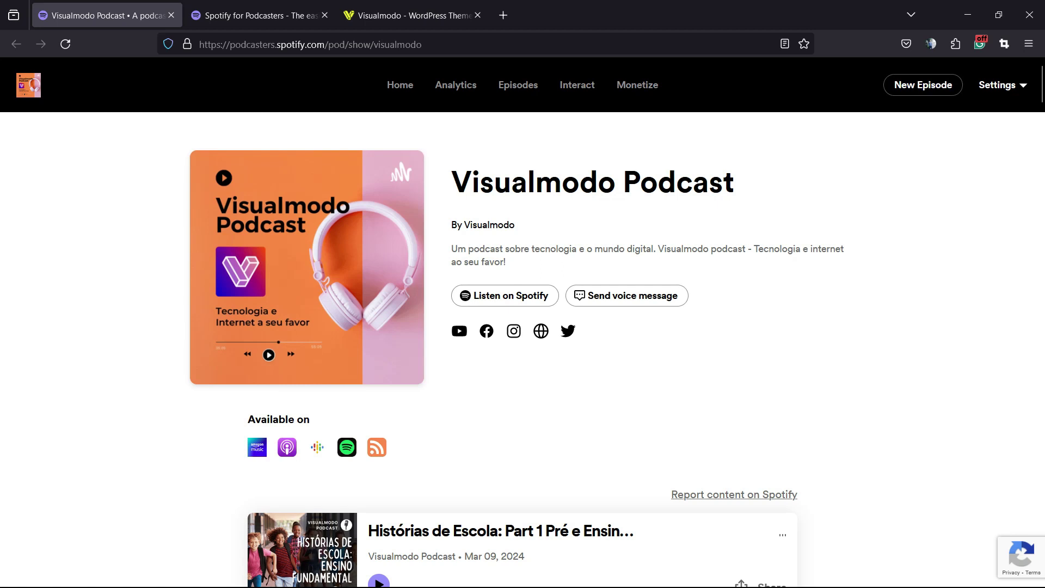
# Step: Switch to the dashboard tab, zoom in, and open the Episodes list scrolled toward episode #78
pyautogui.hotkey('ctrl', 'Tab')
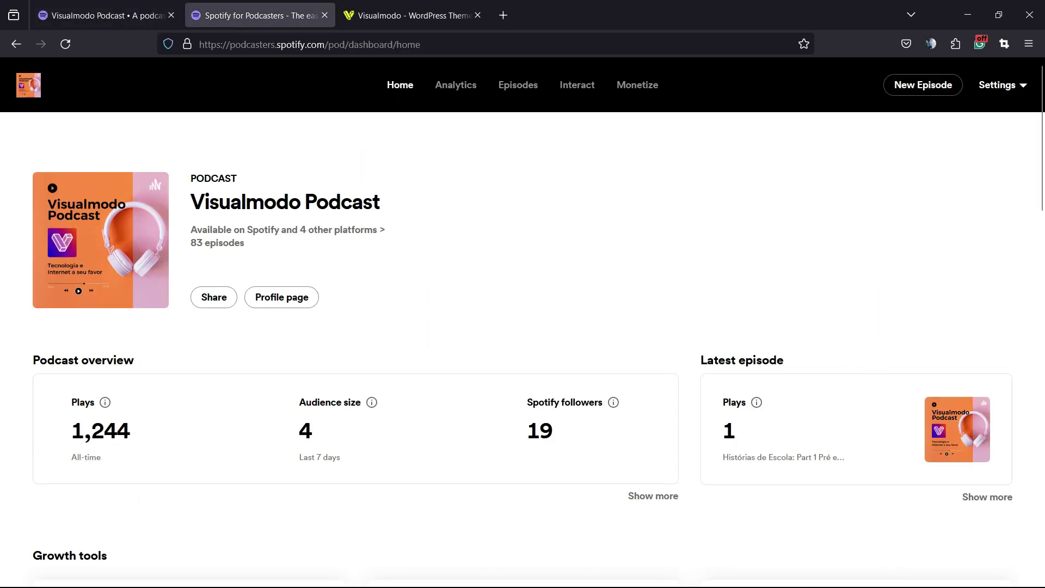
pyautogui.hotkey('ctrl', '+')
pyautogui.hotkey('ctrl', '+')
pyautogui.hotkey('ctrl', '+')
pyautogui.hotkey('ctrl', '+')
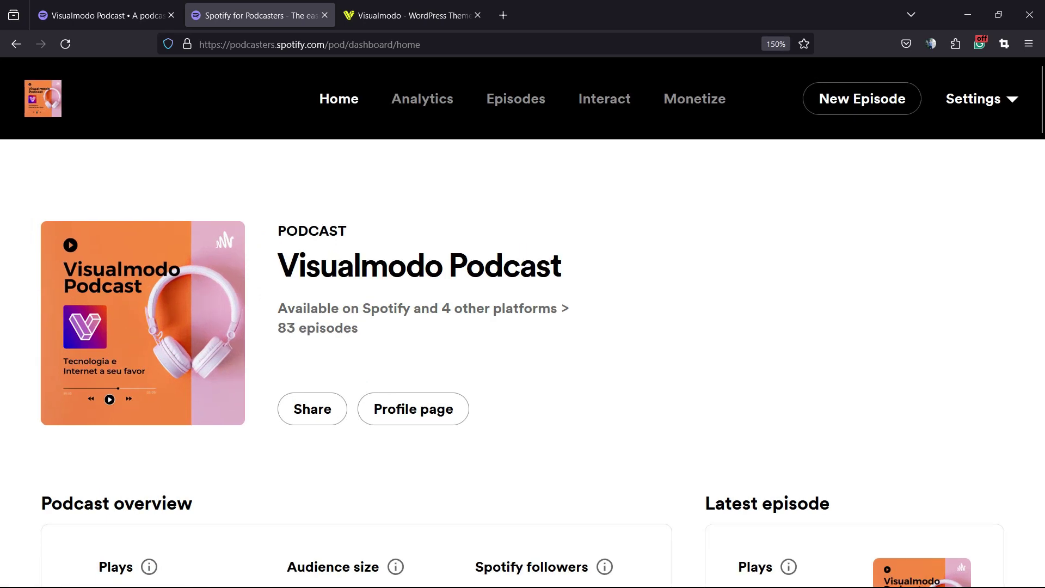
pyautogui.click(505, 100)
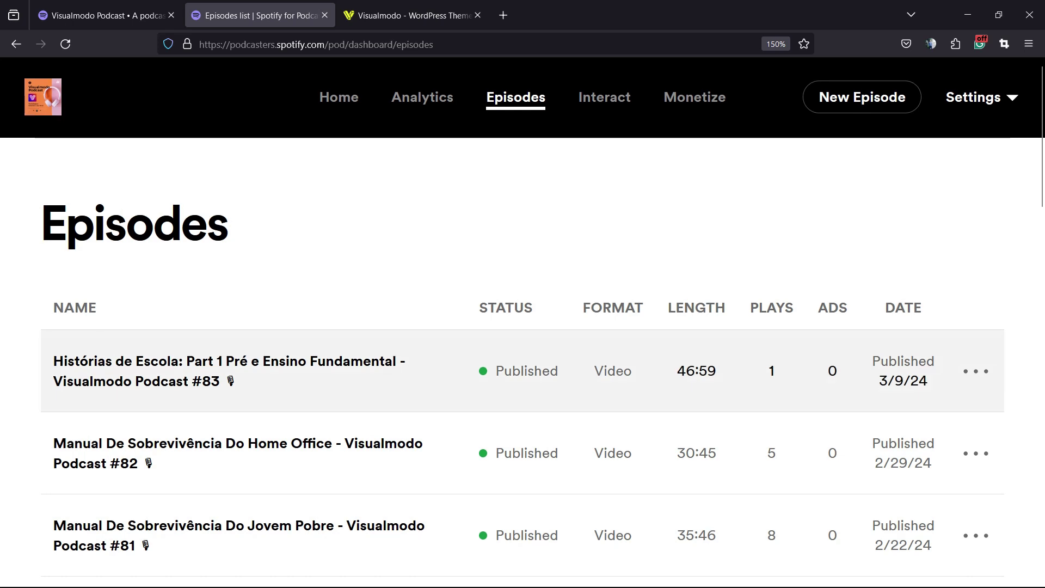
pyautogui.scroll(-6, 523, 359)
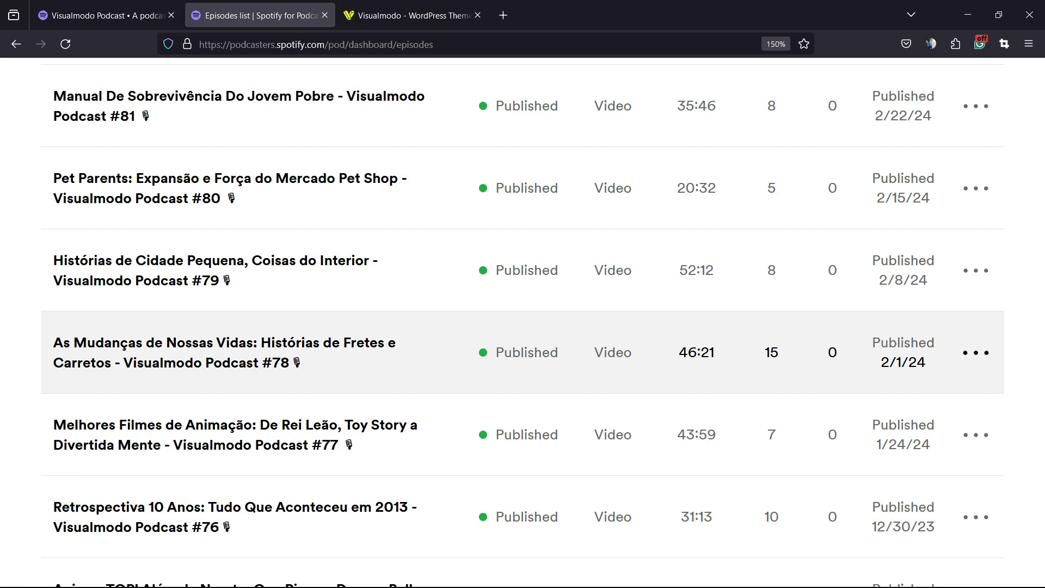
# Step: Open episode #78's view from its '...' menu and scroll through its analytics
pyautogui.click(976, 353)
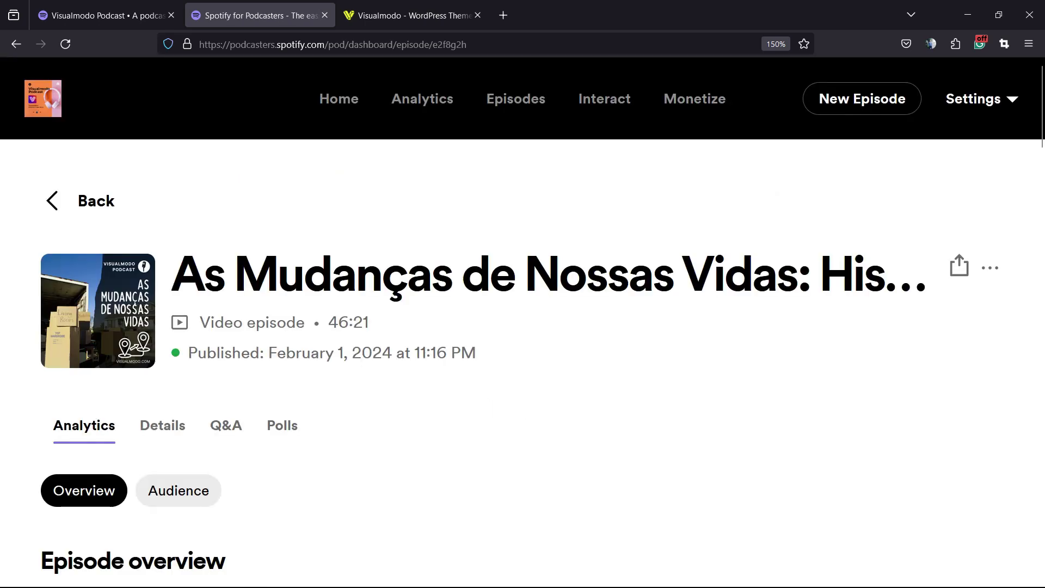
pyautogui.scroll(-4, 523, 321)
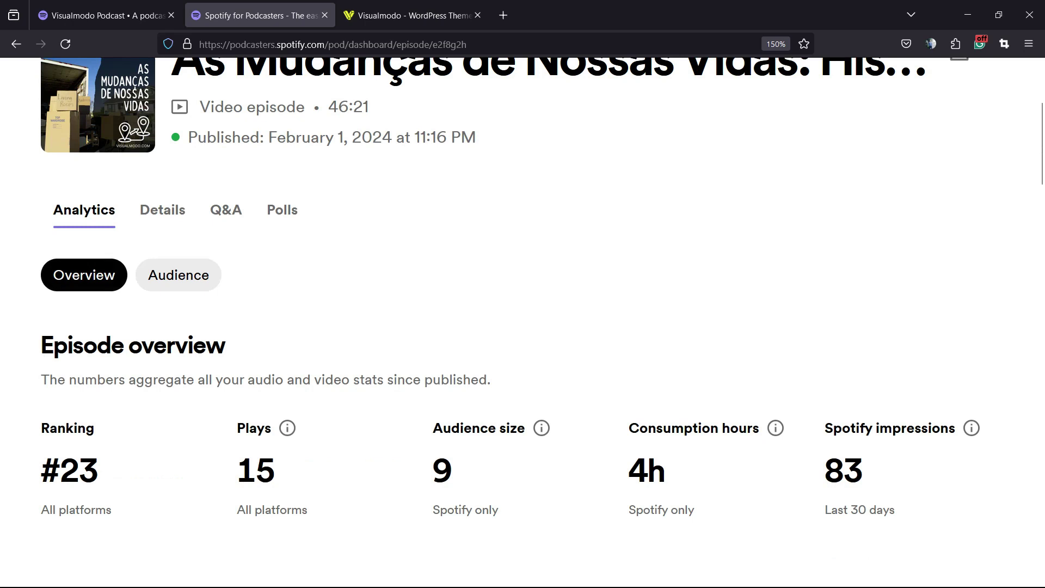
pyautogui.scroll(-8, 523, 321)
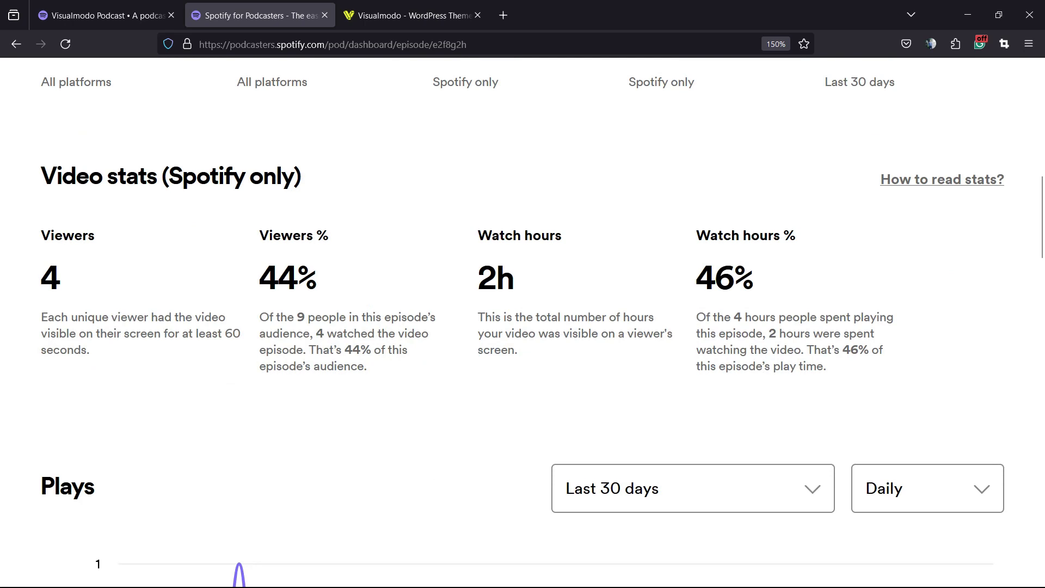
pyautogui.scroll(10, 523, 321)
pyautogui.scroll(3, 523, 321)
pyautogui.scroll(-4, 523, 322)
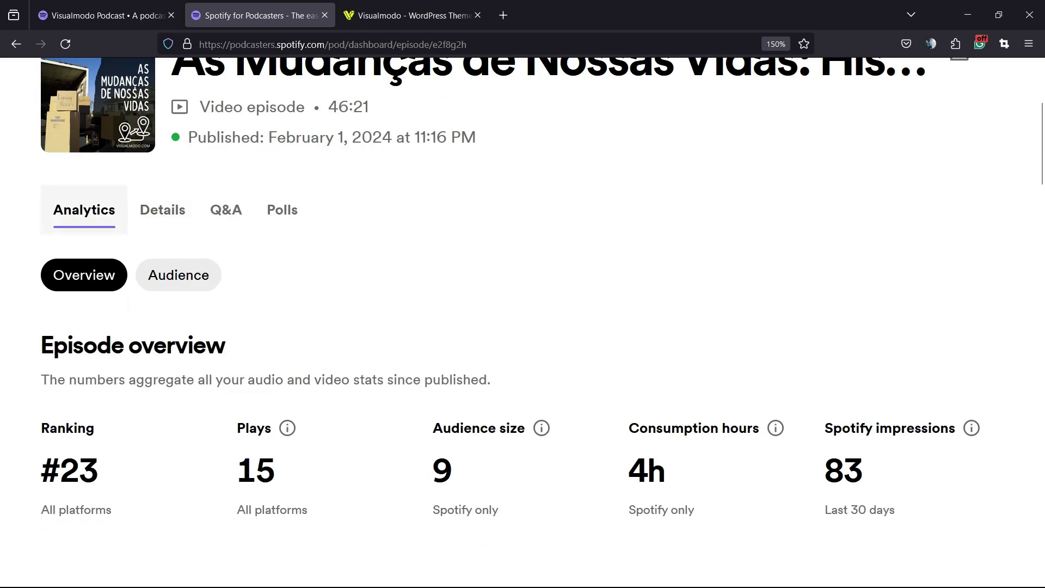
pyautogui.scroll(3, 163, 209)
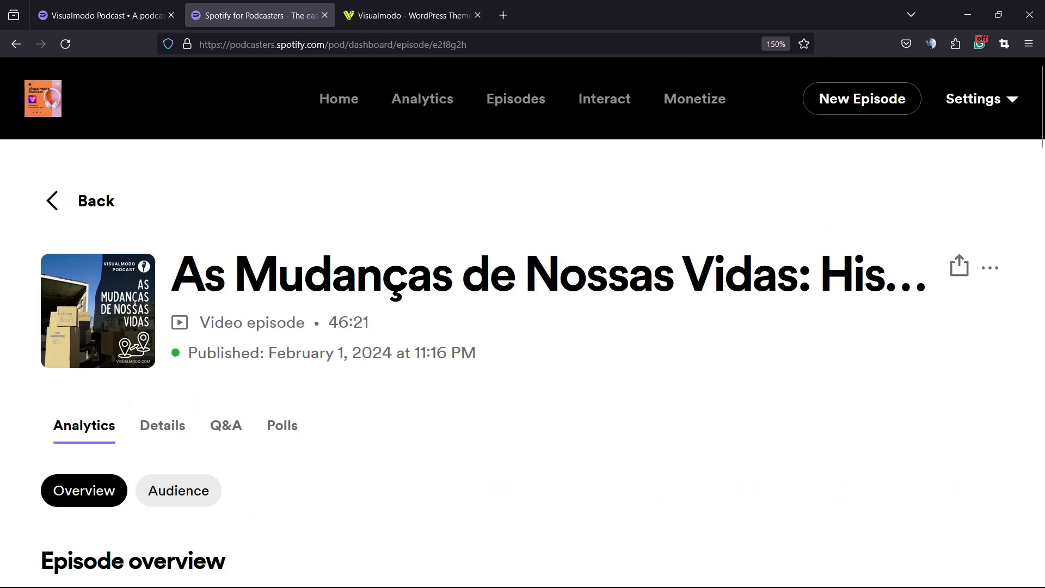
# Step: Open the Details tab and select episode #78's title, As Mudanças de Nossas Vidas
pyautogui.click(162, 426)
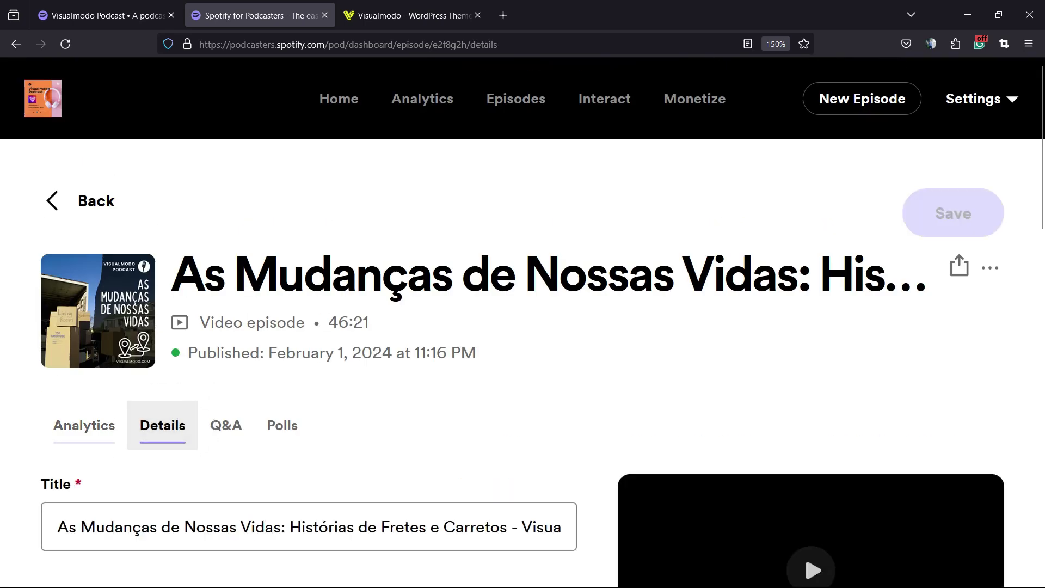
pyautogui.scroll(-2, 162, 426)
pyautogui.scroll(-1, 308, 381)
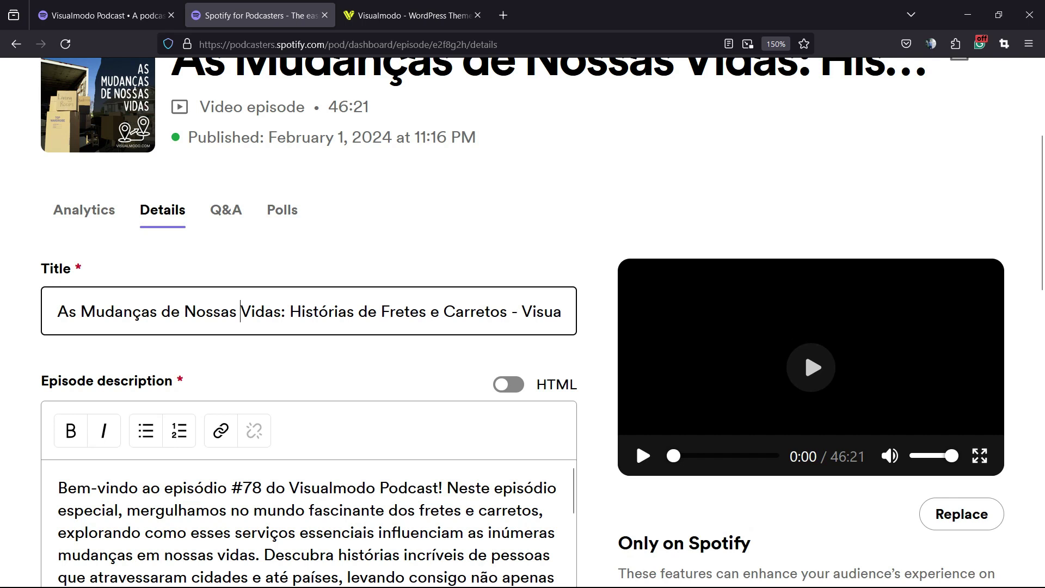
pyautogui.tripleClick(260, 311)
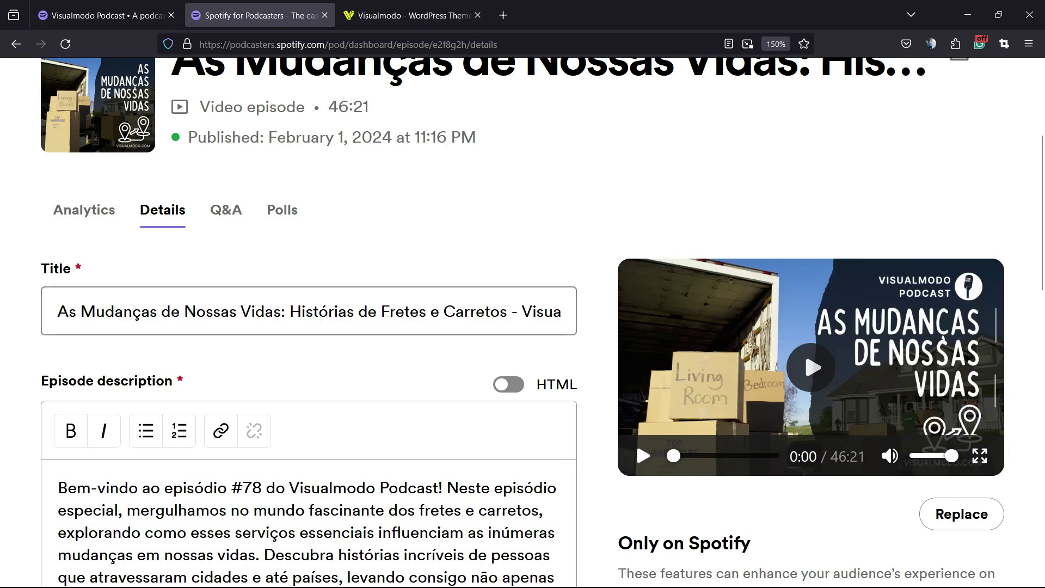
# Step: Select the episode description and toggle it to raw HTML and back to rich text
pyautogui.scroll(-3, 309, 327)
pyautogui.tripleClick(278, 317)
pyautogui.hotkey('ctrl', 'a')
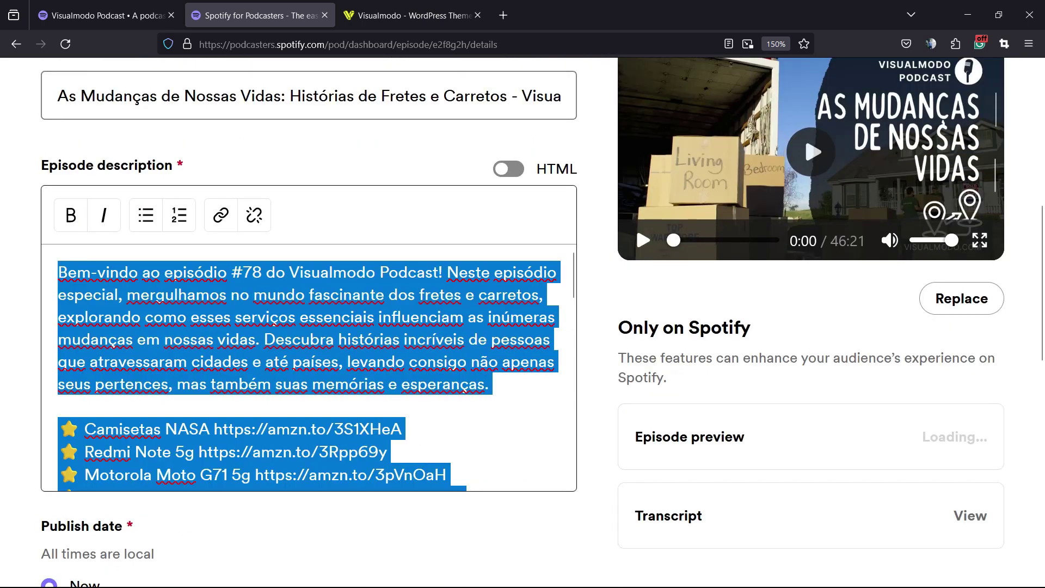
pyautogui.click(278, 317)
pyautogui.click(509, 169)
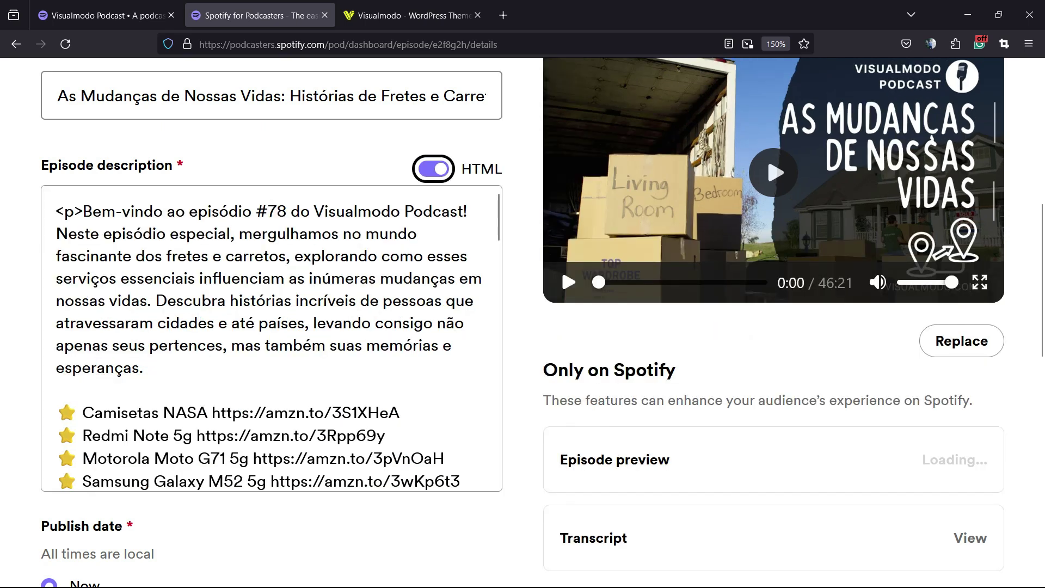
pyautogui.press('space')
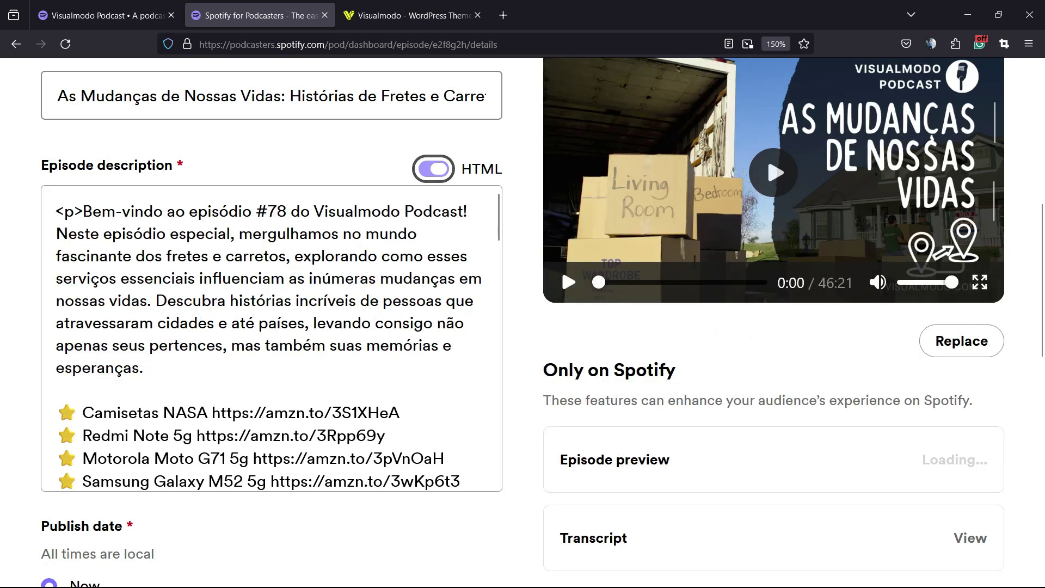
# Step: Scroll down the Details page to the 'Additional details (optional)' section
pyautogui.scroll(-10, 308, 368)
pyautogui.scroll(-10, 308, 367)
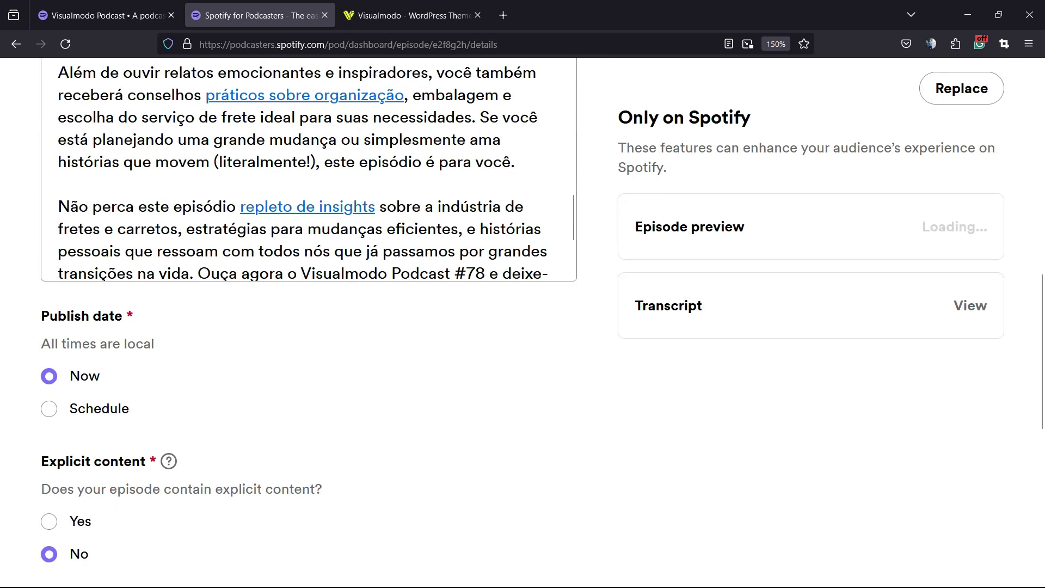
pyautogui.scroll(2, 309, 367)
pyautogui.scroll(3, 309, 368)
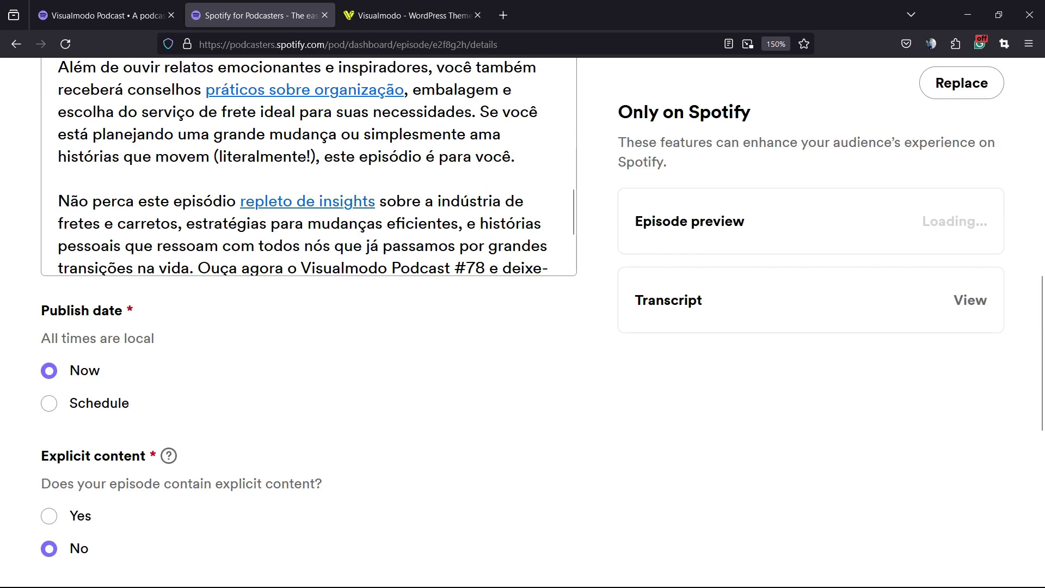
pyautogui.scroll(-5, 309, 368)
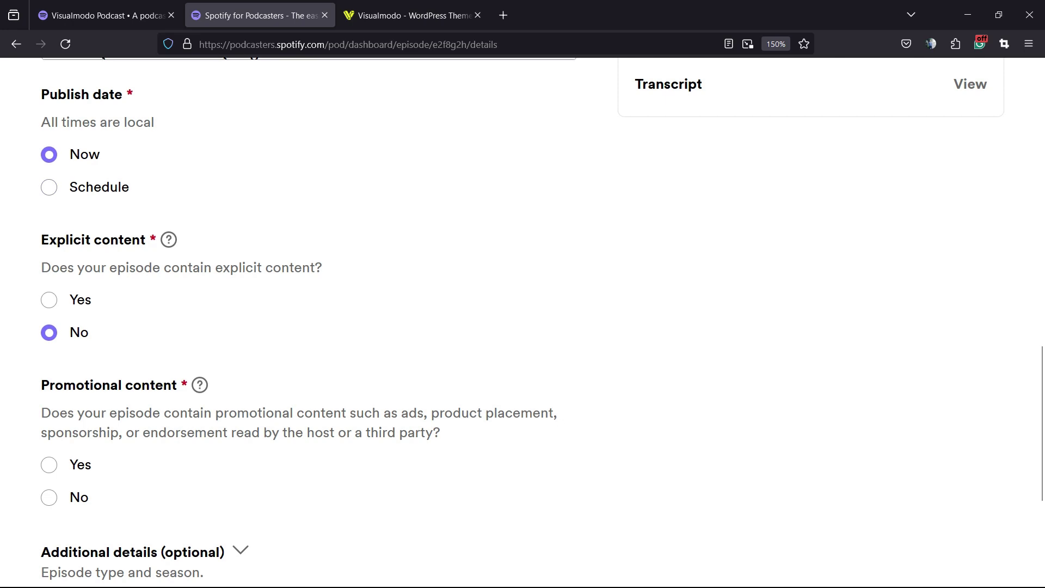
pyautogui.scroll(-4, 522, 318)
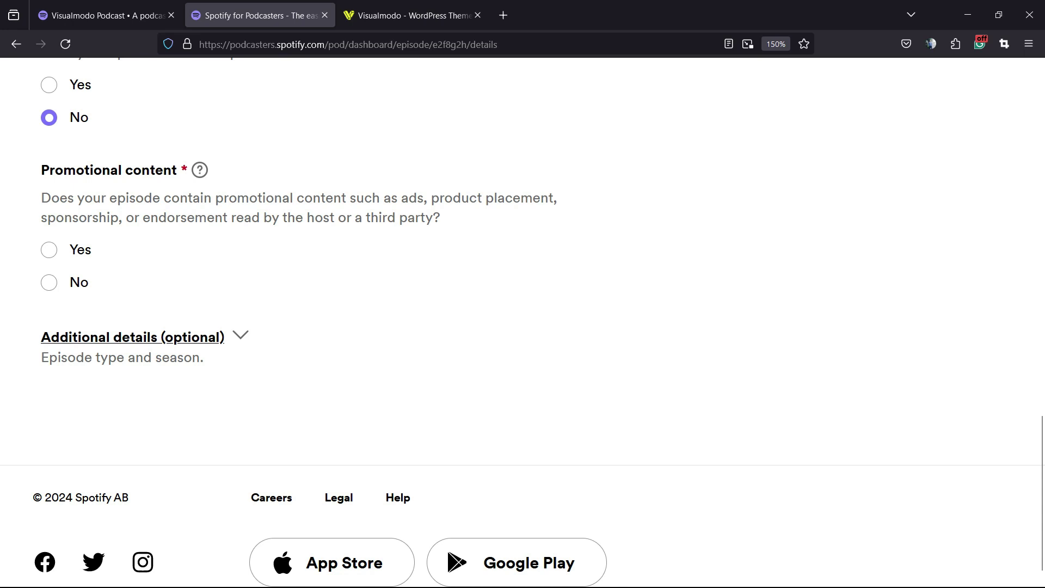
# Step: Expand Additional details and check the Season and Episode number fields, leaving episode 78 unchanged
pyautogui.click(132, 337)
pyautogui.scroll(-4, 132, 337)
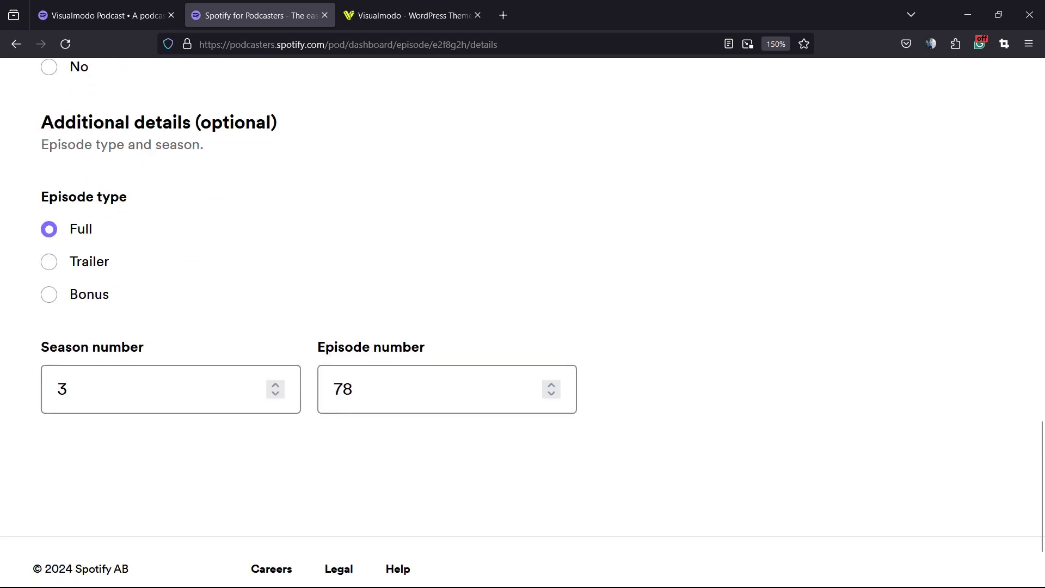
pyautogui.moveTo(144, 346); pyautogui.dragTo(41, 347)
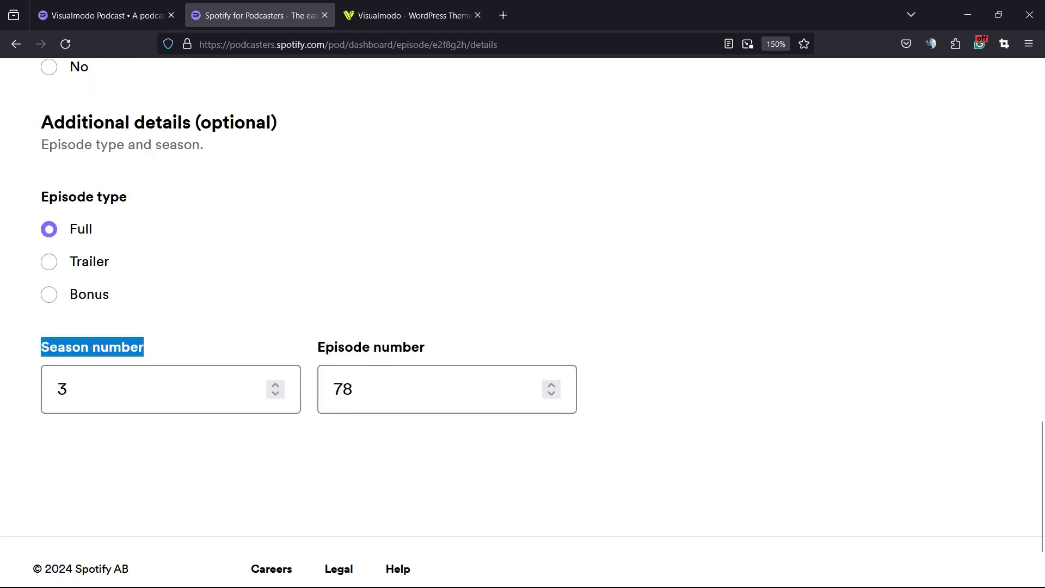
pyautogui.moveTo(425, 347); pyautogui.dragTo(317, 347)
pyautogui.doubleClick(343, 389)
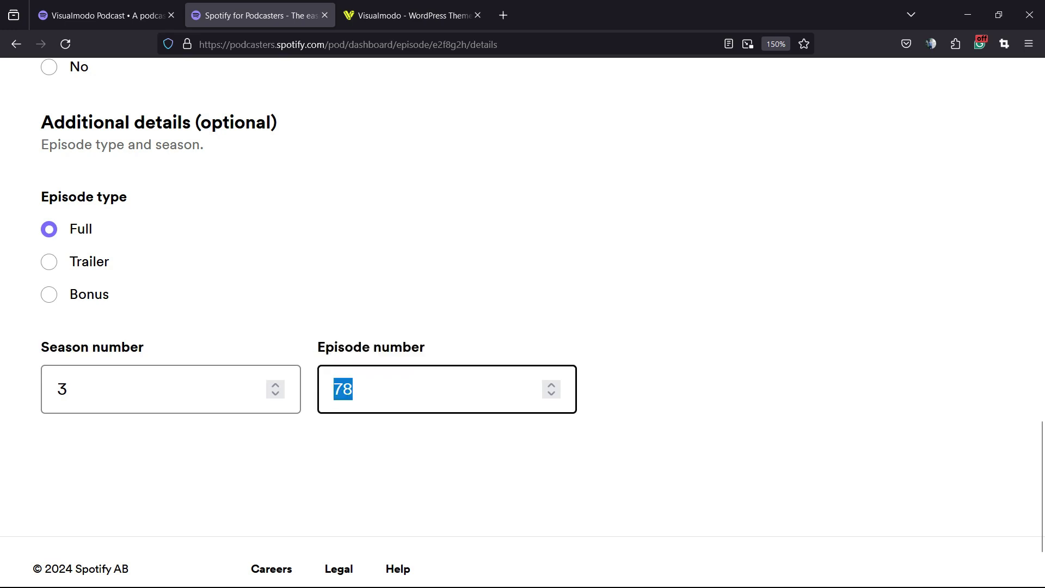
pyautogui.press('Tab')
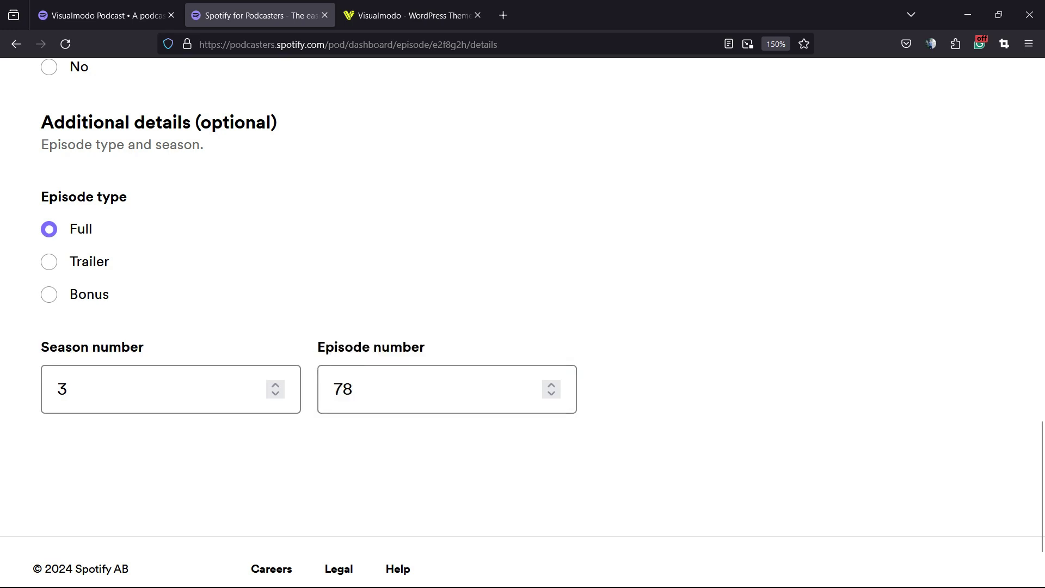
# Step: Try changing the season number to 1, then undo it back to season 3
pyautogui.doubleClick(62, 388)
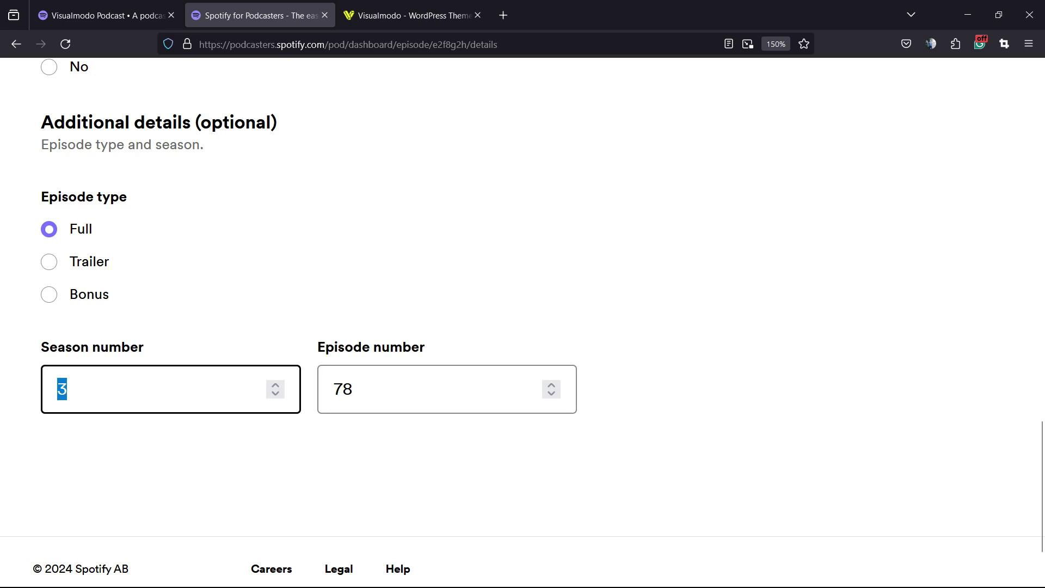
pyautogui.press('Right')
pyautogui.press('BackSpace')
pyautogui.write('1')
pyautogui.hotkey('ctrl', 'z')
pyautogui.scroll(15, 522, 327)
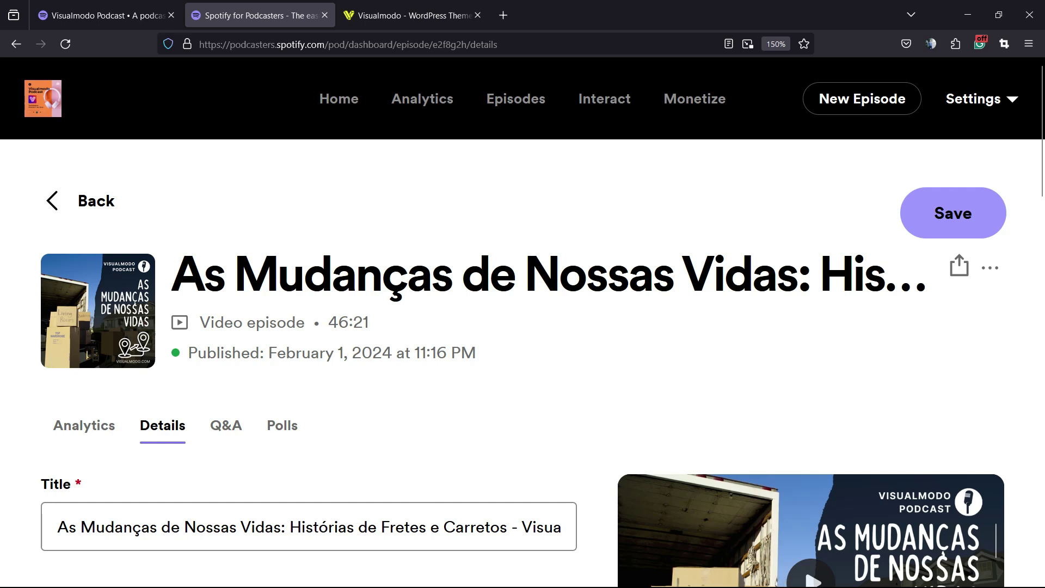
# Step: Set Promotional content to No, save the episode details, and return to the Visualmodo Podcast tab
pyautogui.click(954, 213)
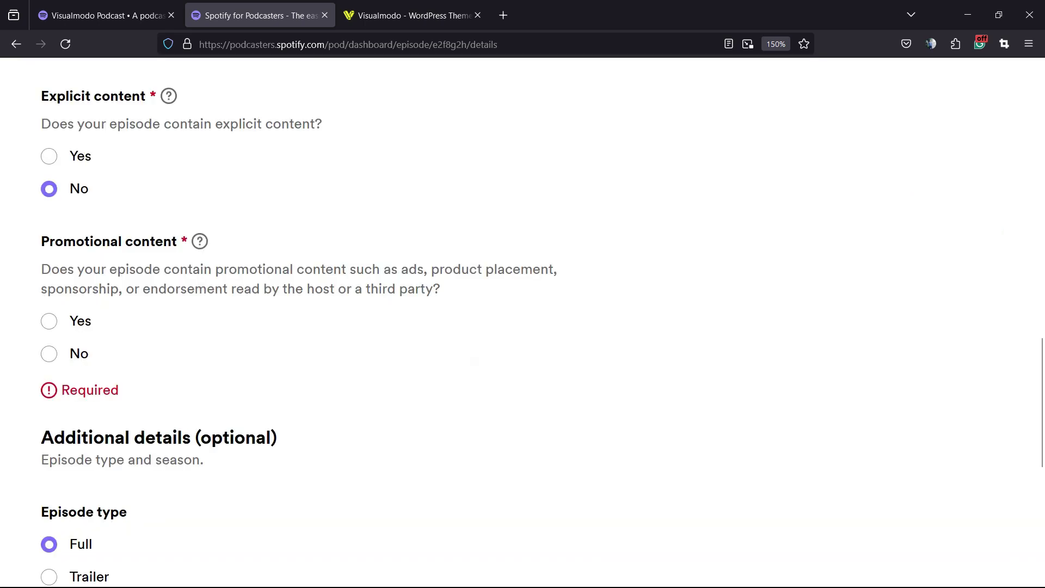
pyautogui.click(49, 354)
pyautogui.scroll(10, 523, 327)
pyautogui.click(953, 213)
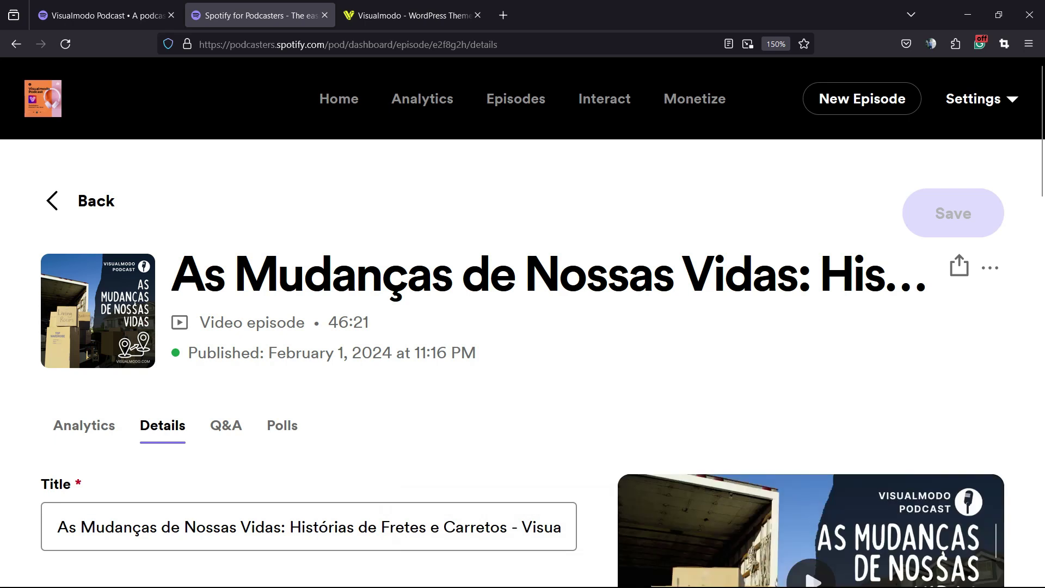
pyautogui.hotkey('ctrl', 'shift', 'Tab')
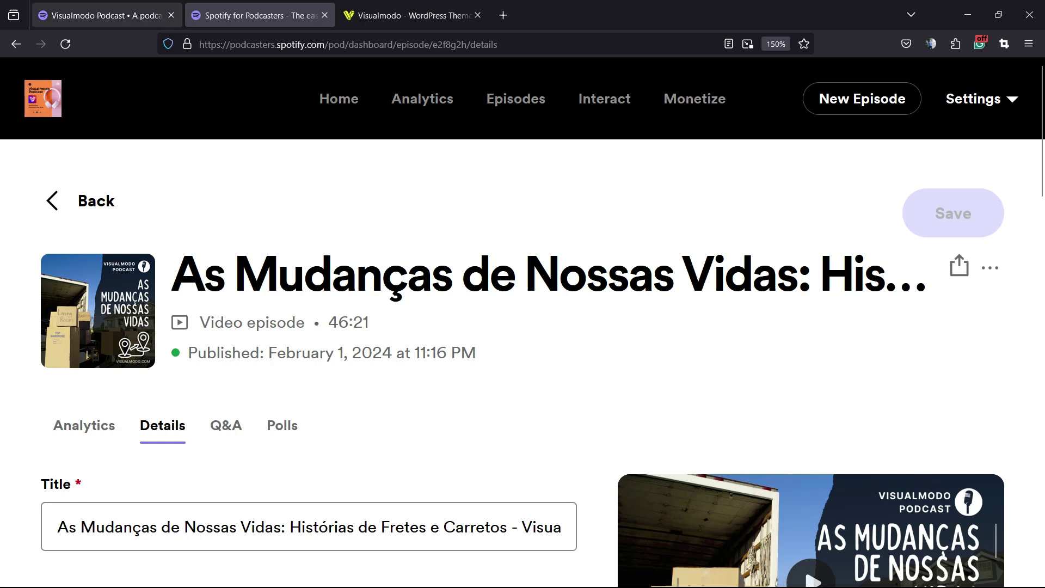
pyautogui.scroll(-4, 523, 321)
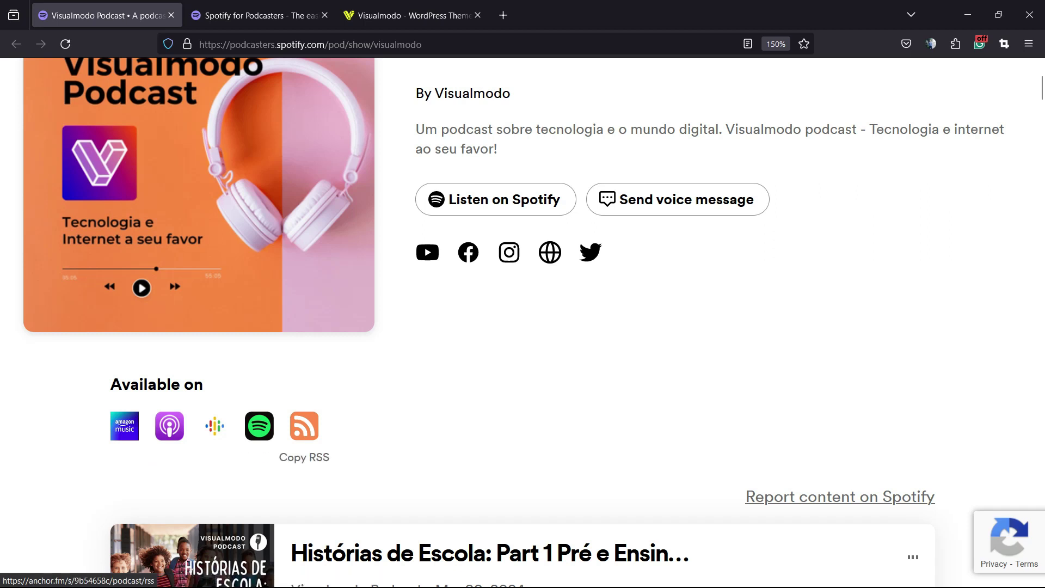
pyautogui.scroll(4, 523, 321)
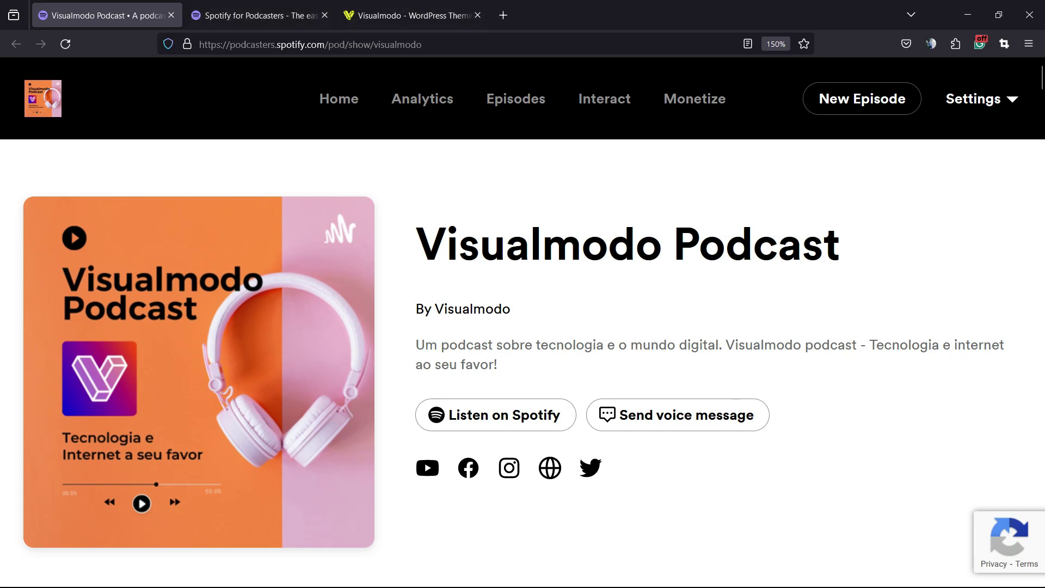
# Step: Go to the 'Visualmodo - WordPress Themes' tab, open Blog, and scroll through the latest posts
pyautogui.click(408, 15)
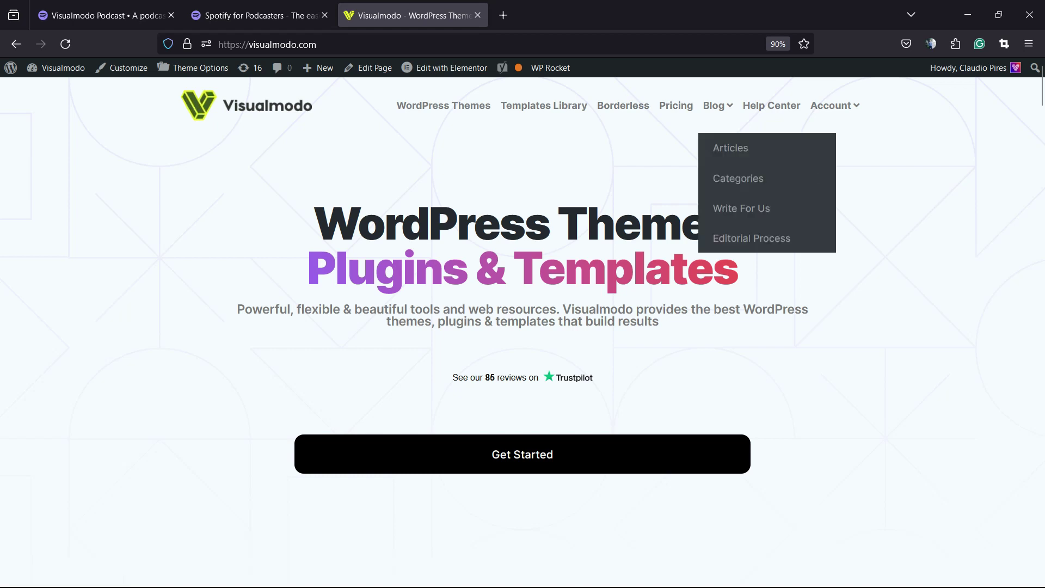
pyautogui.click(713, 105)
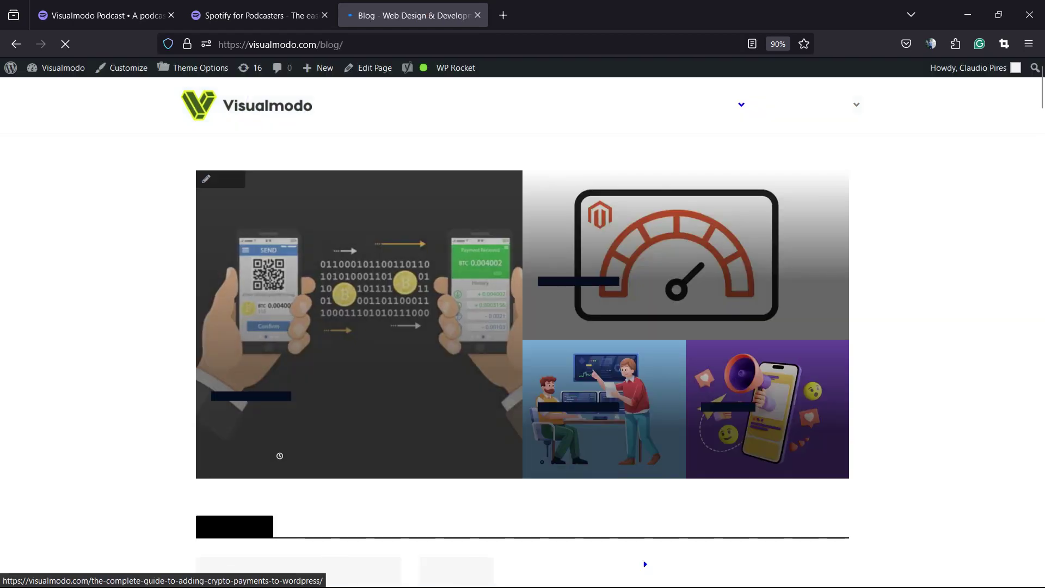
pyautogui.scroll(-8, 644, 563)
pyautogui.scroll(-20, 523, 359)
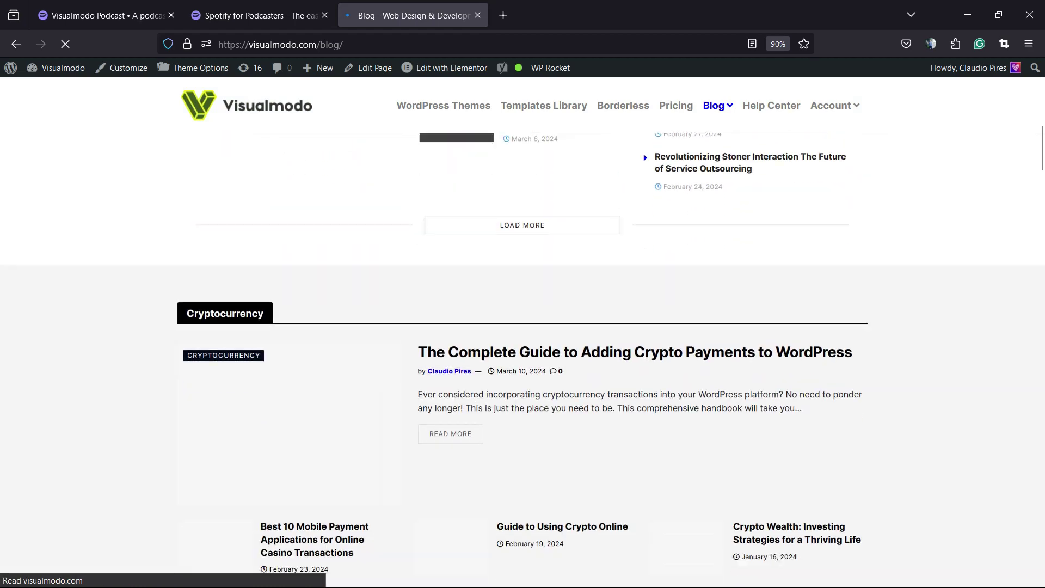
pyautogui.scroll(-17, 523, 359)
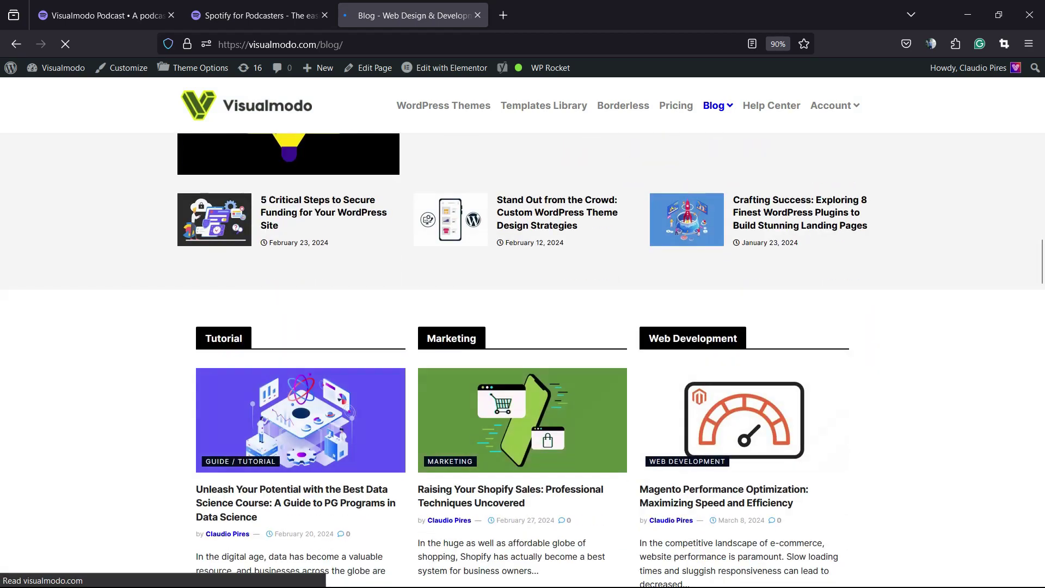
pyautogui.scroll(-20, 523, 359)
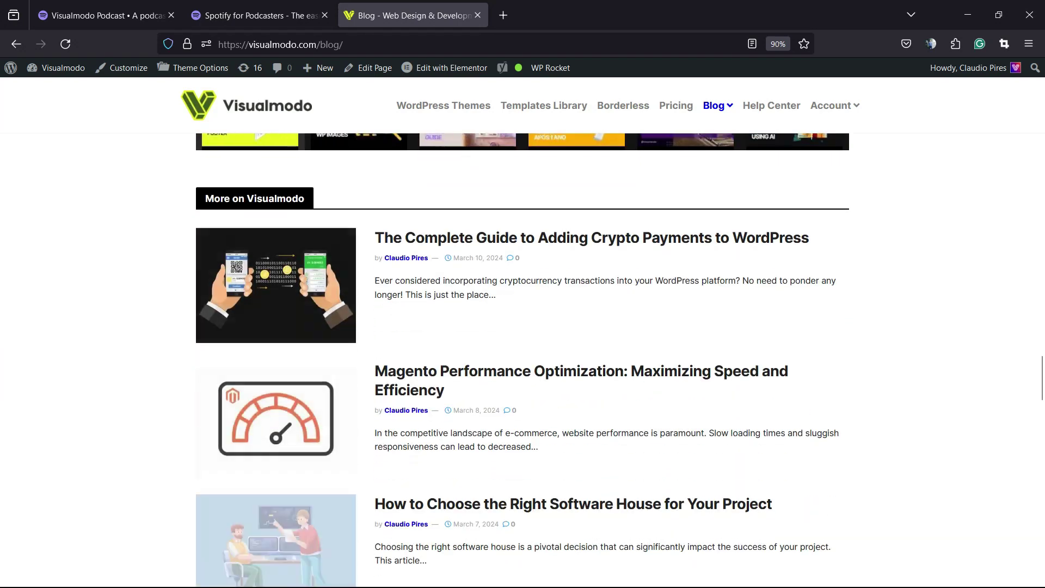
pyautogui.scroll(-12, 283, 305)
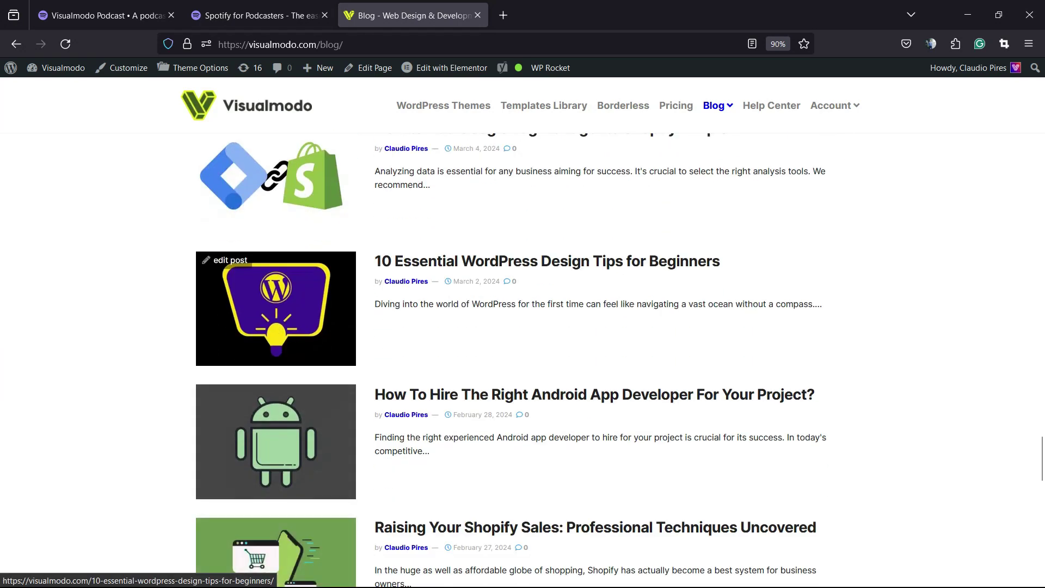